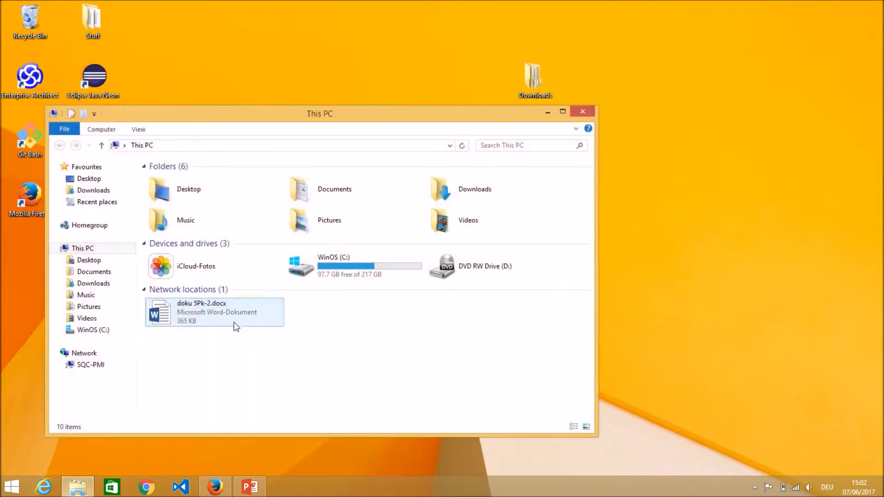
Create a folder named ModelBus at the root of the WinOS (C:) drive and open it
left_click(95, 329)
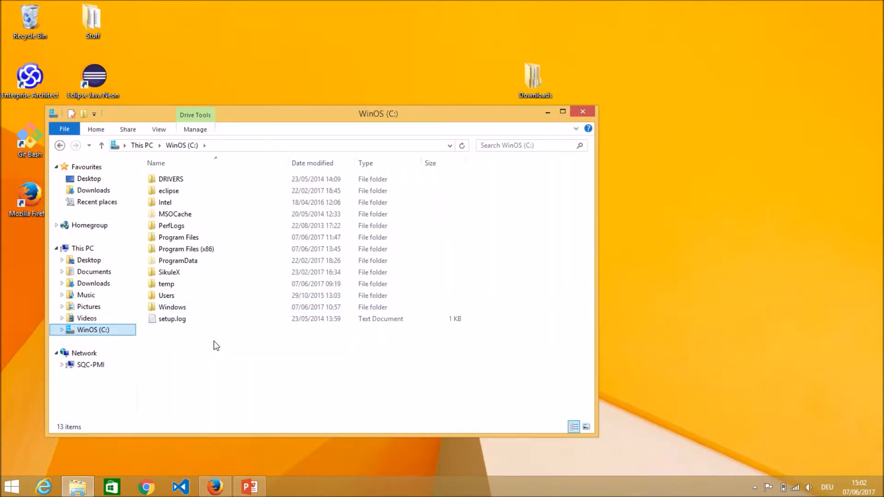
right_click(196, 349)
mouse_move(308, 329)
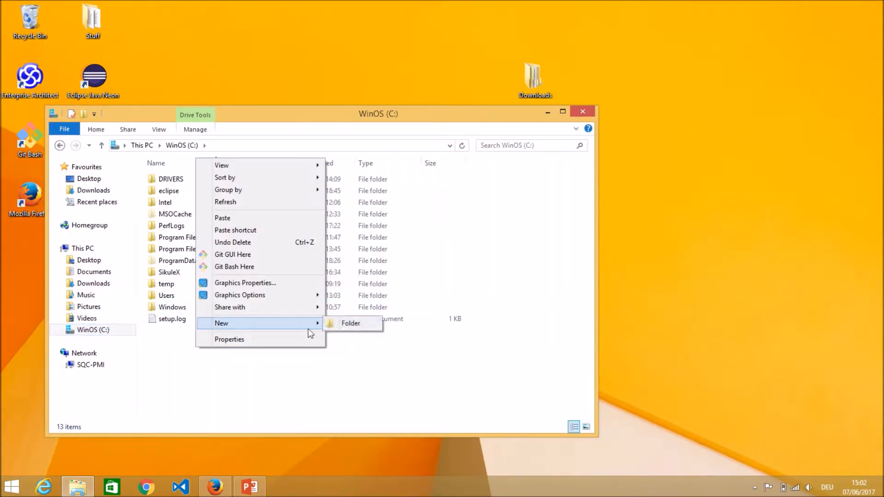
left_click(340, 326)
type("Mo")
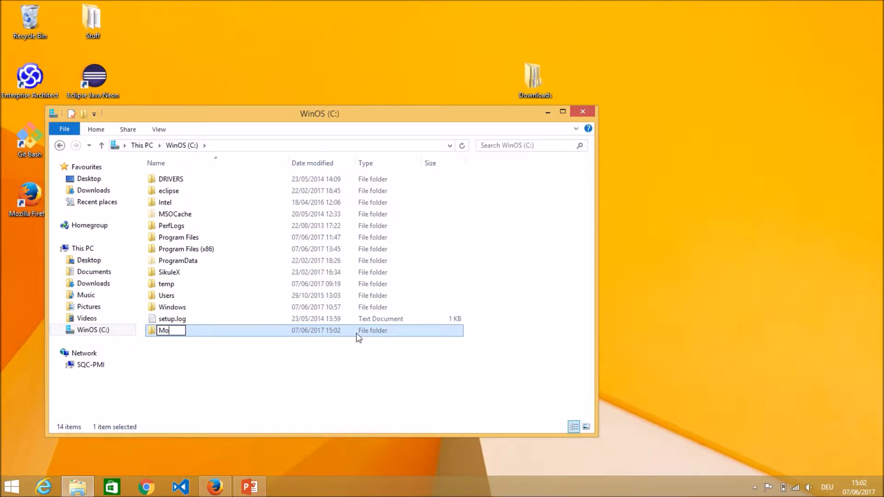
type("delBus")
key("Return")
double_click(338, 333)
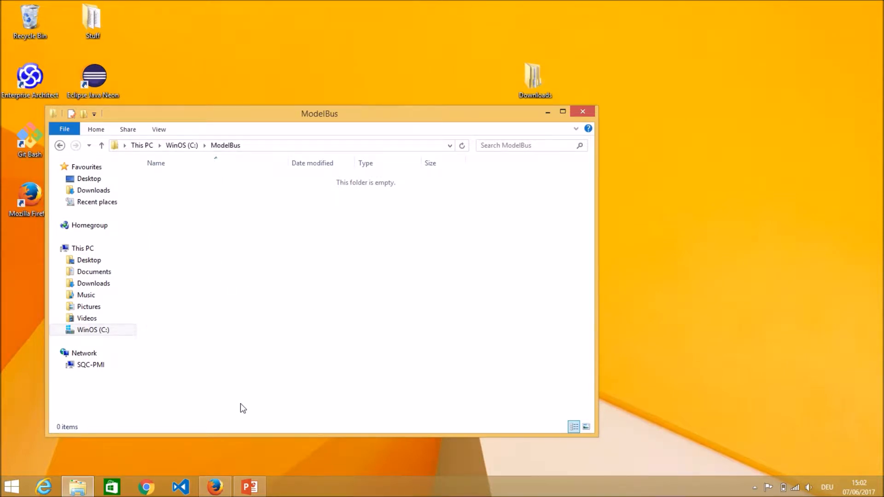
Switch to Firefox and find the ModelBus Server 2.0.0 (Win64, Neon) package on the ModelBus product's Downloads page
left_click(215, 487)
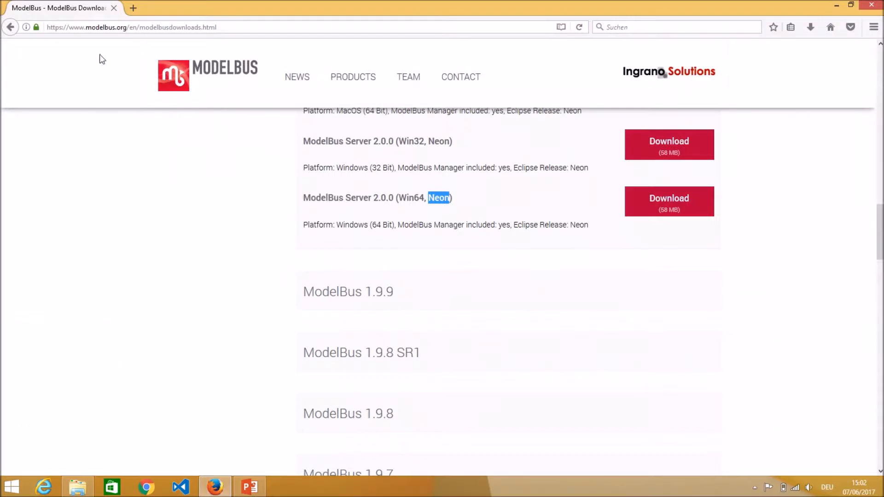
scroll(264, 142, "up", 15)
mouse_move(353, 78)
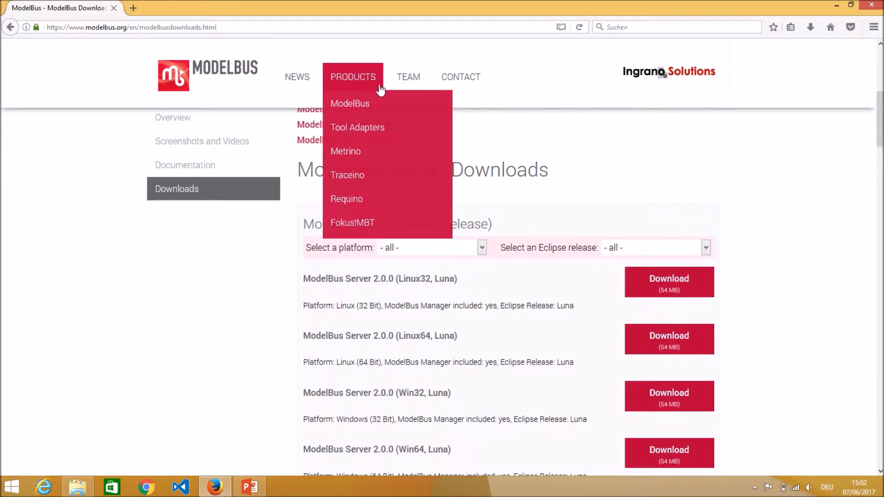
left_click(350, 103)
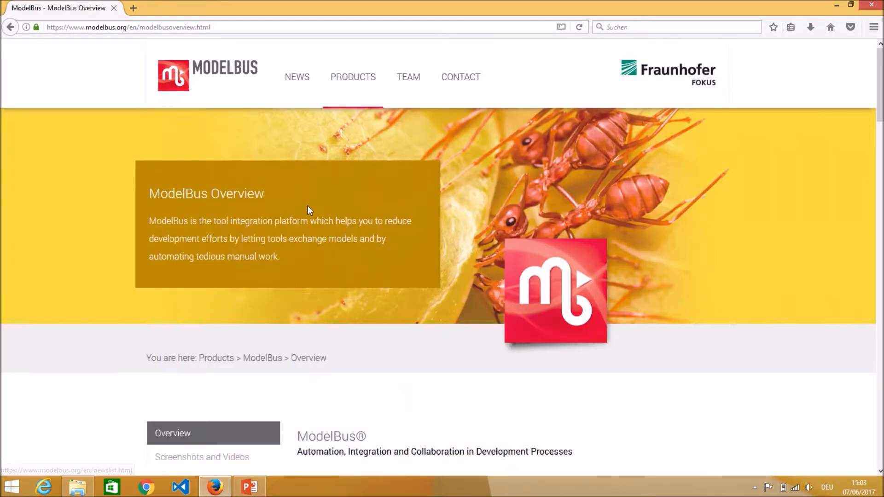
scroll(308, 209, "down", 4)
left_click(198, 326)
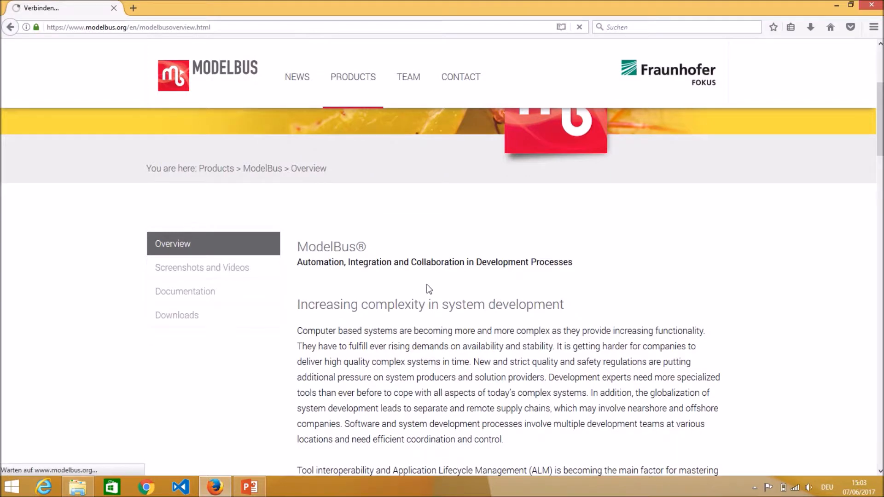
scroll(460, 290, "down", 5)
scroll(477, 292, "down", 12)
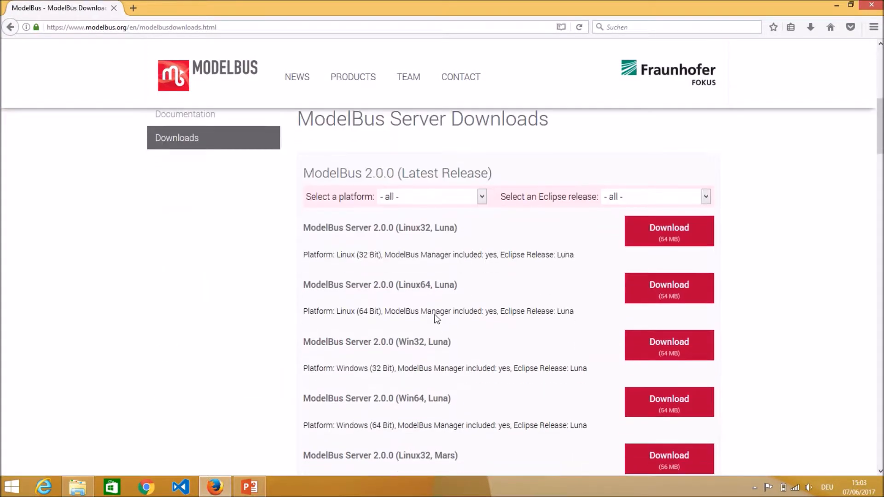
scroll(442, 318, "down", 7)
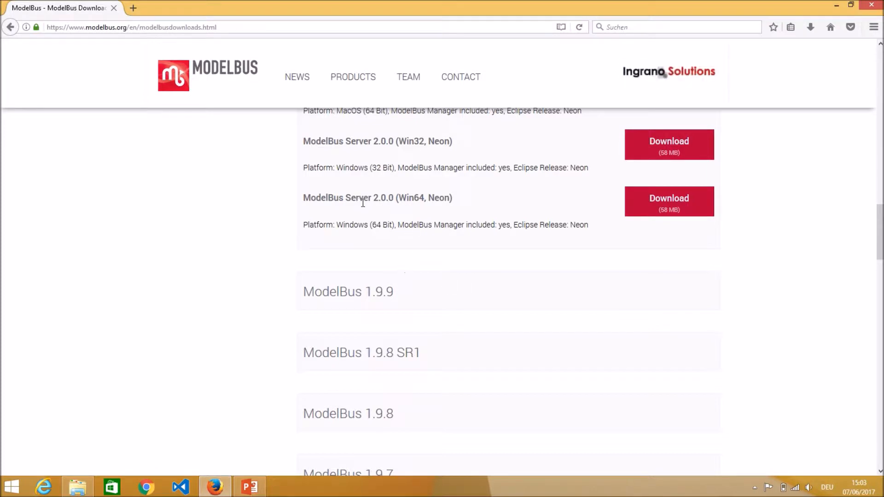
left_click_drag(400, 199, 445, 199)
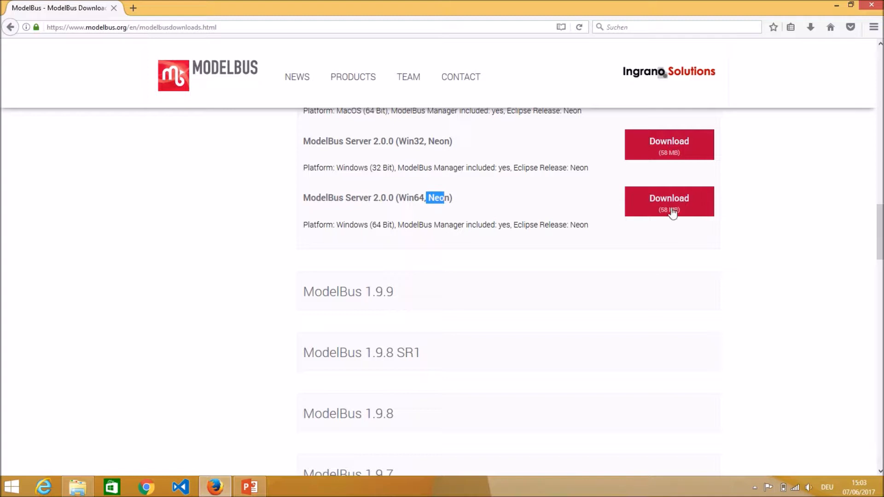
left_click(837, 6)
Copy the entire contents of modelbus-2.0.0-server-neon-win32_x86_64.zip from the desktop Downloads folder into C:\ModelBus
double_click(533, 77)
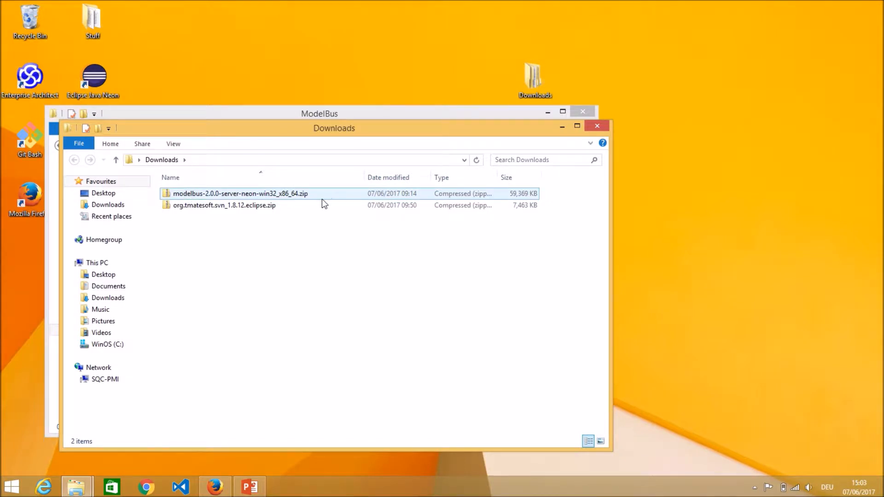
double_click(294, 195)
left_click_drag(380, 130, 613, 124)
left_click_drag(423, 323, 431, 195)
right_click(436, 210)
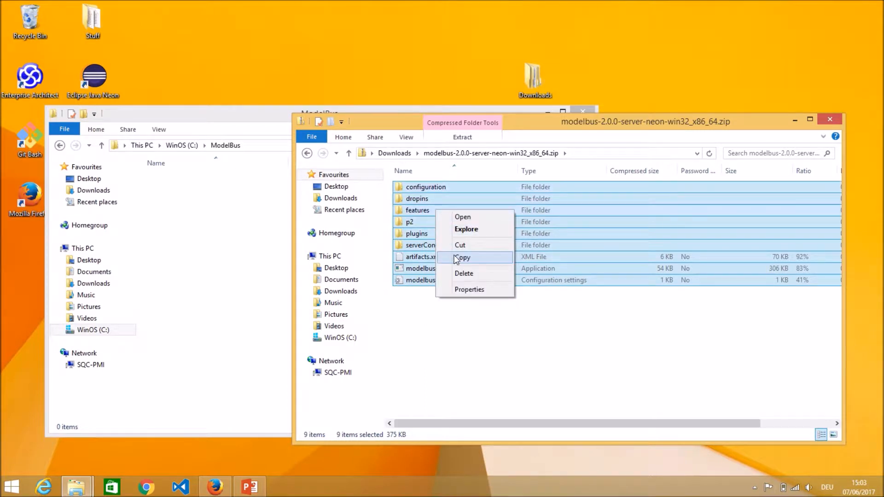
left_click(456, 258)
left_click(257, 257)
right_click(237, 230)
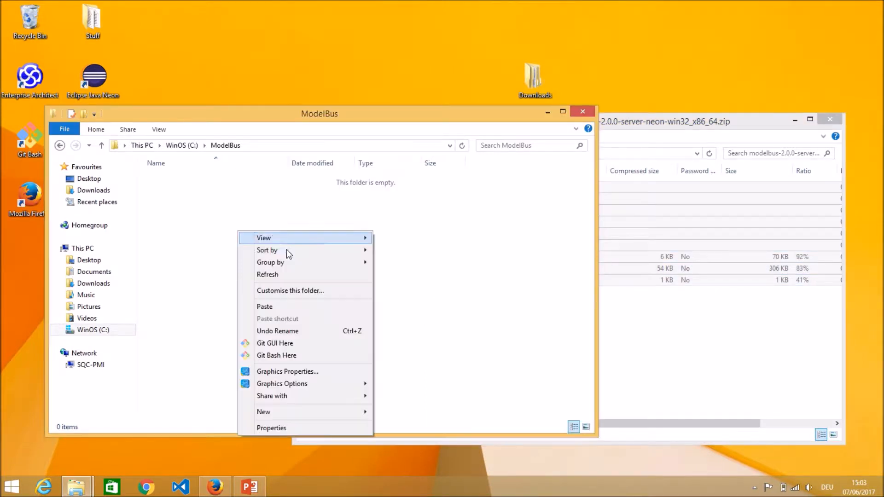
left_click(292, 307)
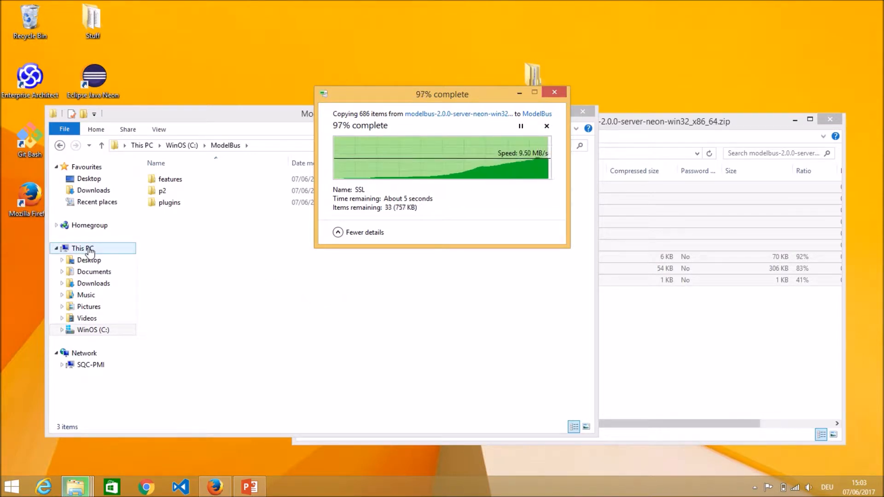
Open the computer's environment variables and start a new system variable named MODELBUS_ROOT
right_click(89, 251)
left_click(124, 400)
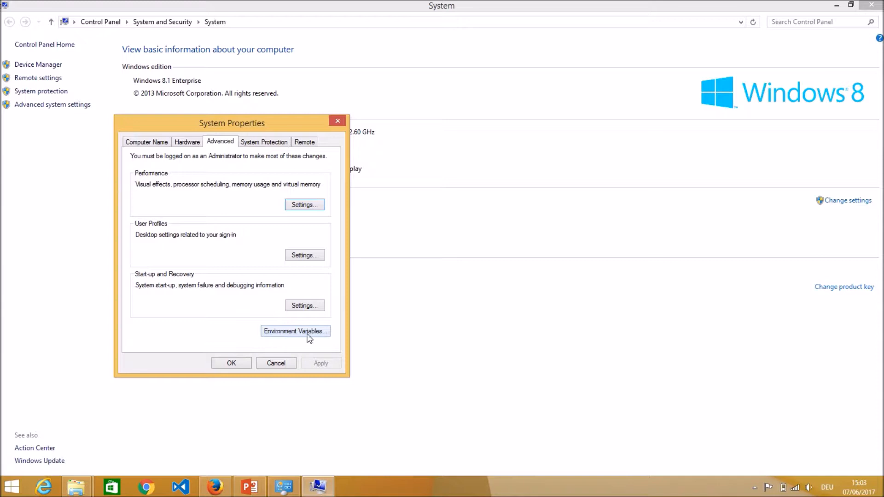
left_click(307, 334)
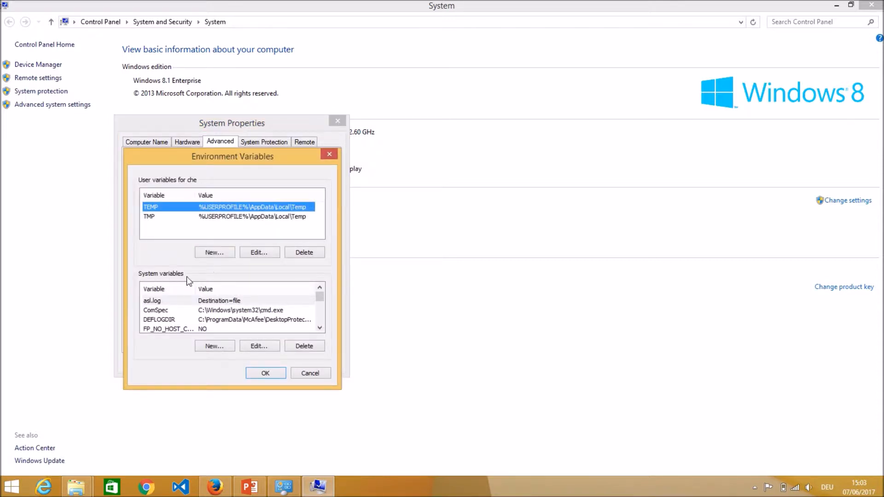
left_click(216, 348)
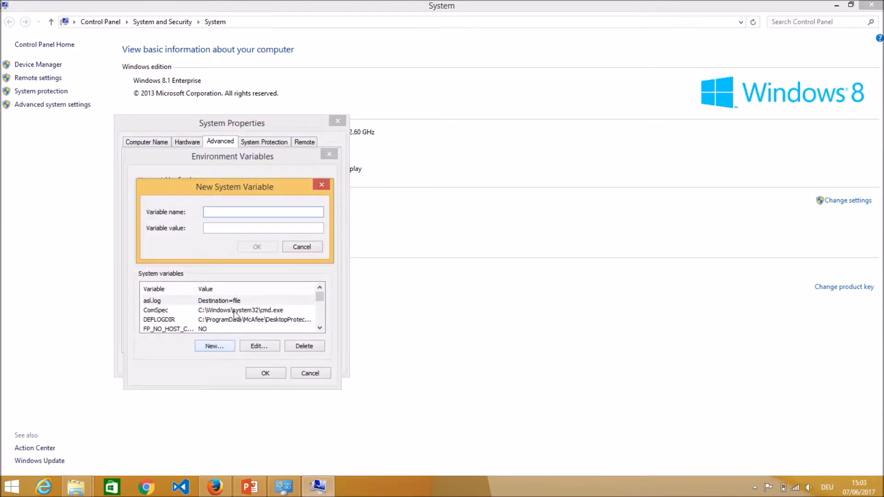
type("MODELBUS_ROOT")
Set the MODELBUS_ROOT value to the folder path C:\ModelBus, save the variable and close the system settings
left_click(208, 228)
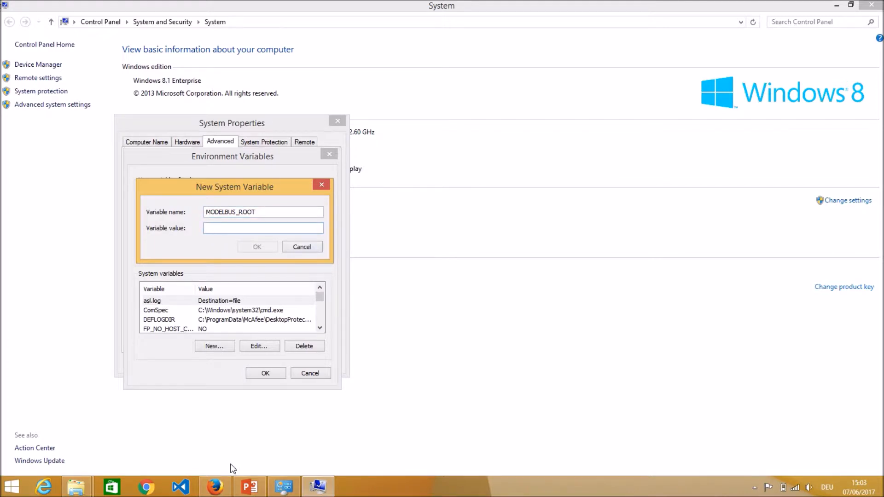
left_click(76, 487)
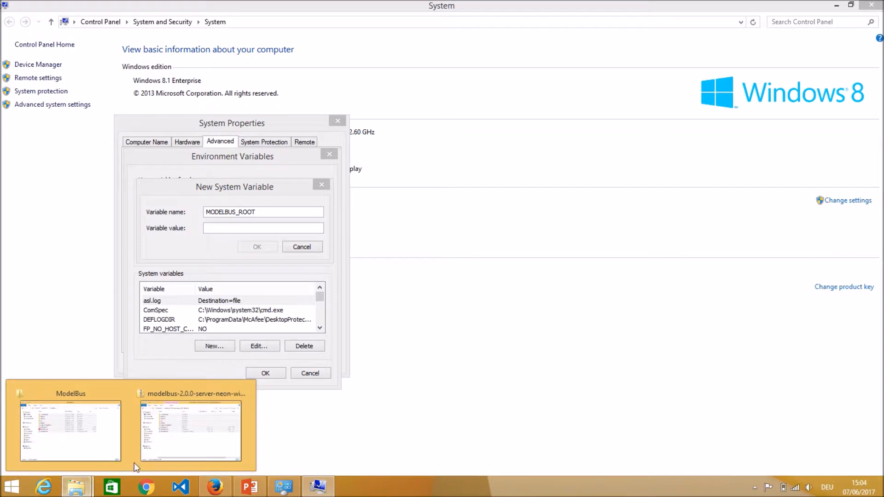
left_click(116, 453)
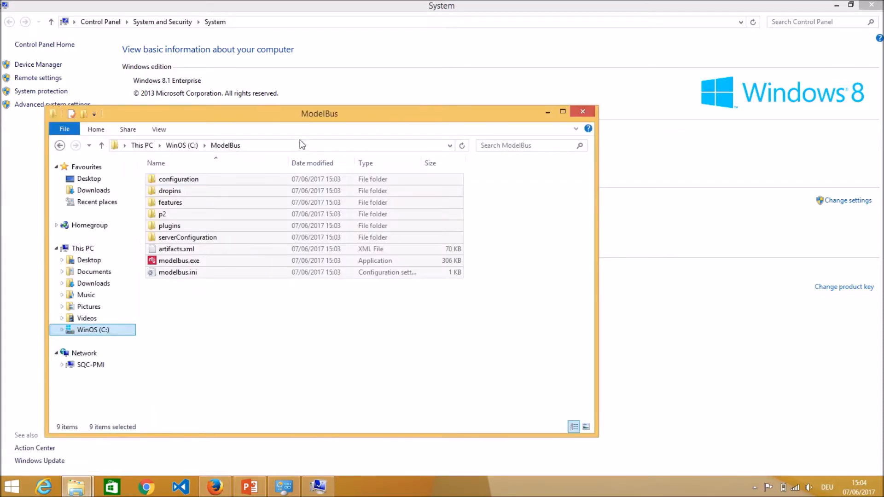
left_click(259, 145)
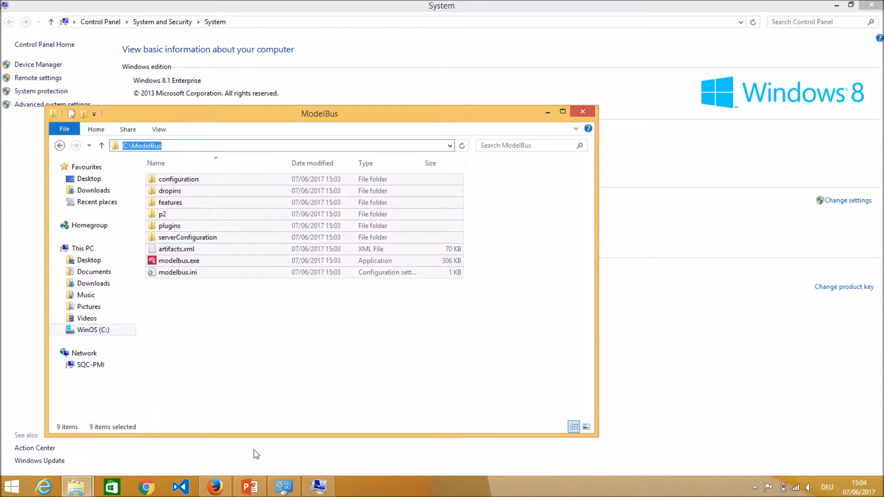
left_click(318, 487)
key("ctrl+v")
left_click(253, 248)
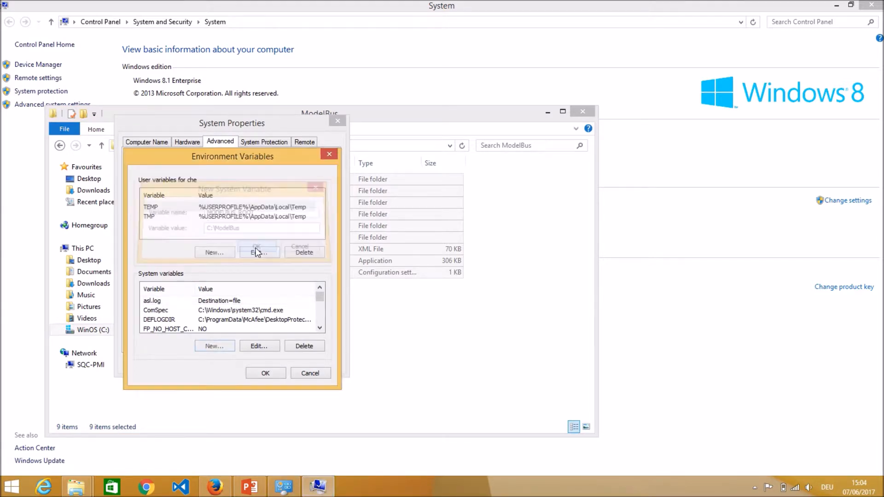
left_click(266, 374)
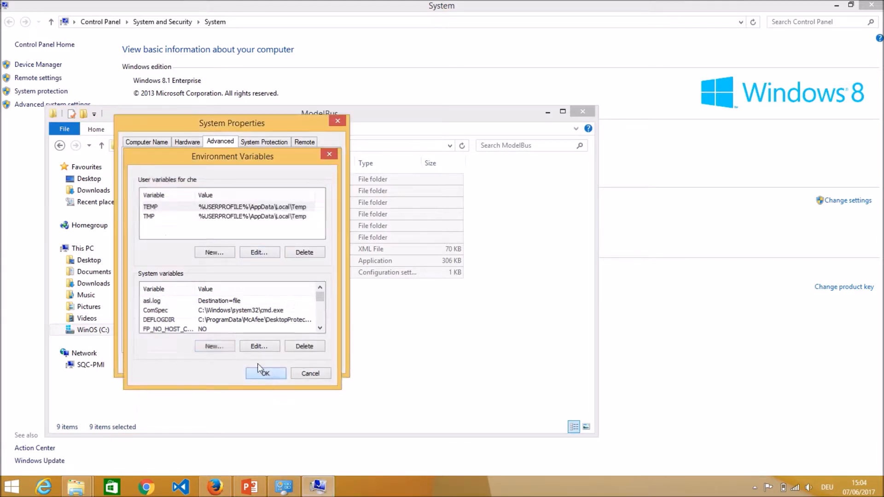
left_click(232, 363)
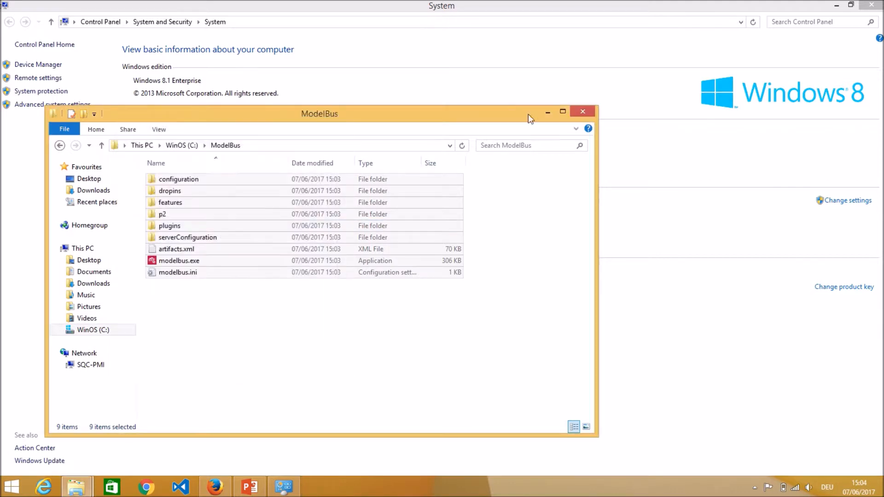
left_click(872, 5)
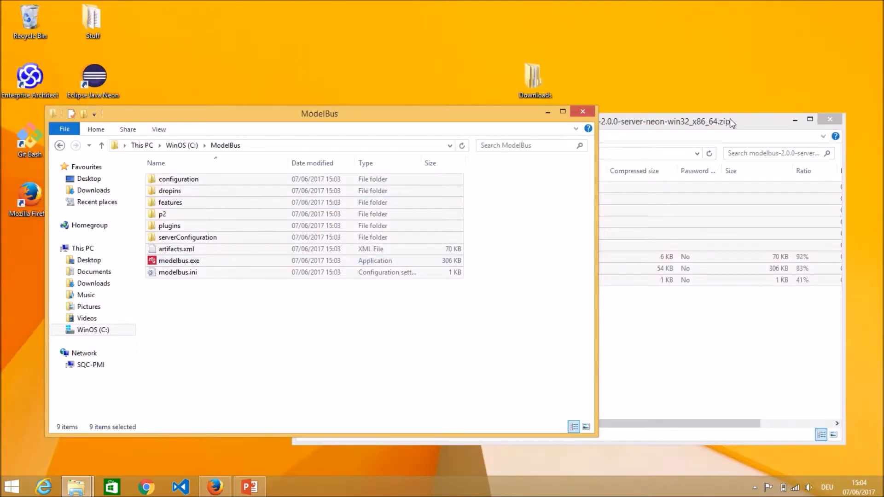
Open the plugins folder inside org.tmatesoft.svn_1.8.12.eclipse.zip in Downloads, keeping the ModelBus folder window available
left_click_drag(463, 119, 513, 97)
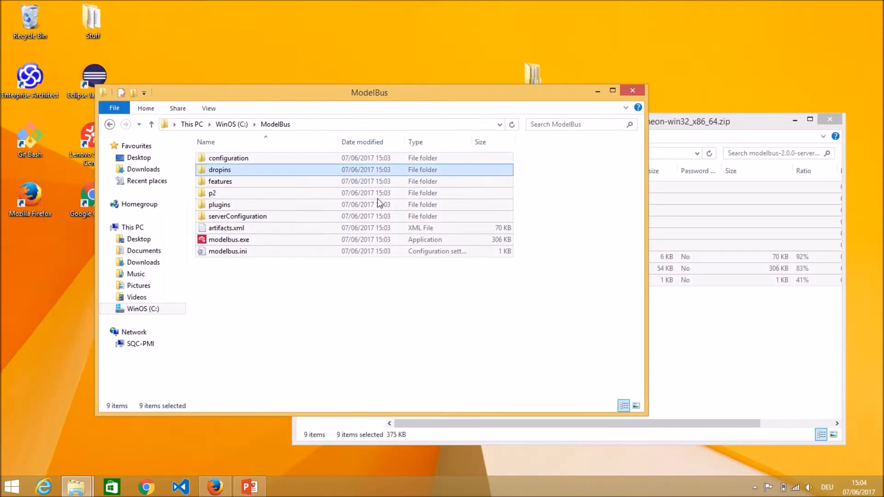
left_click(332, 297)
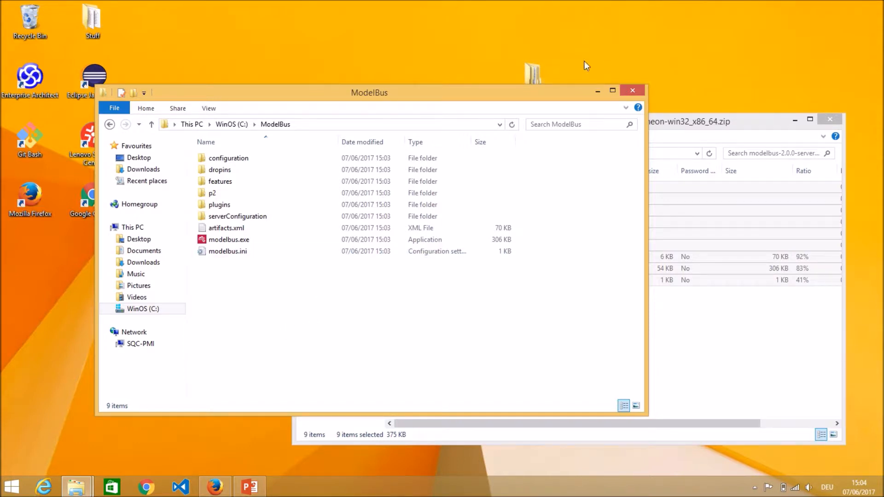
left_click(716, 119)
left_click(392, 153)
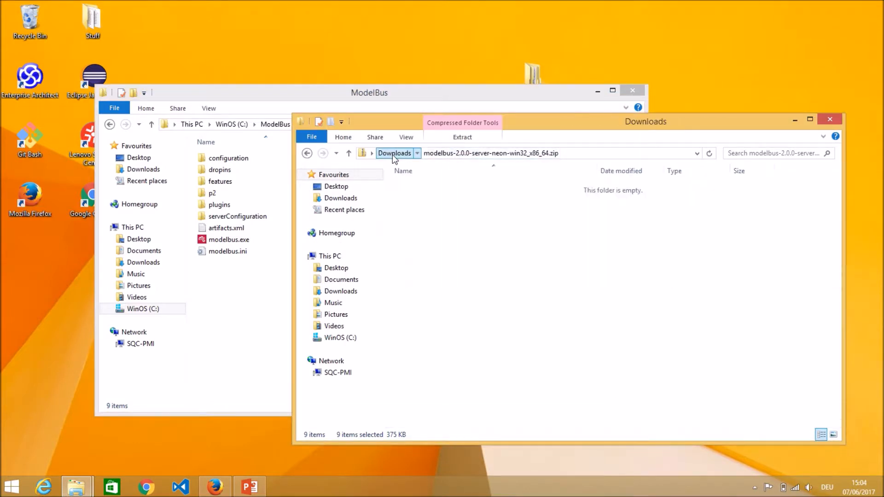
left_click(452, 201)
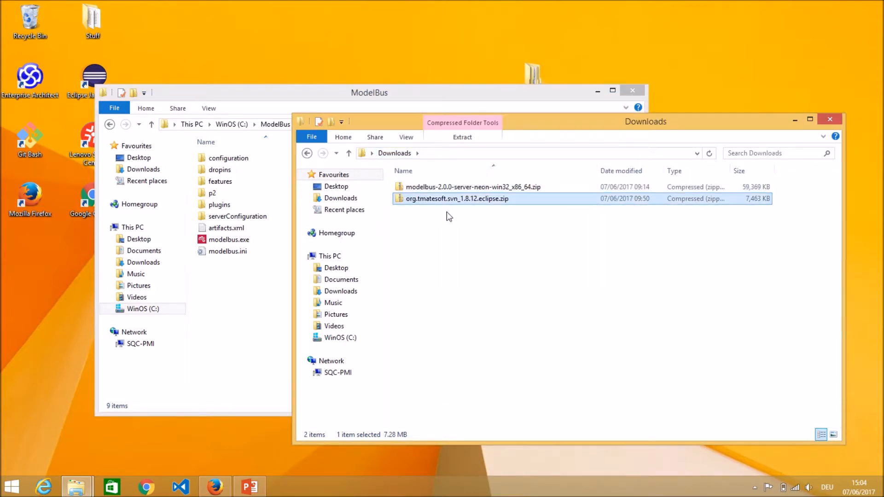
double_click(480, 201)
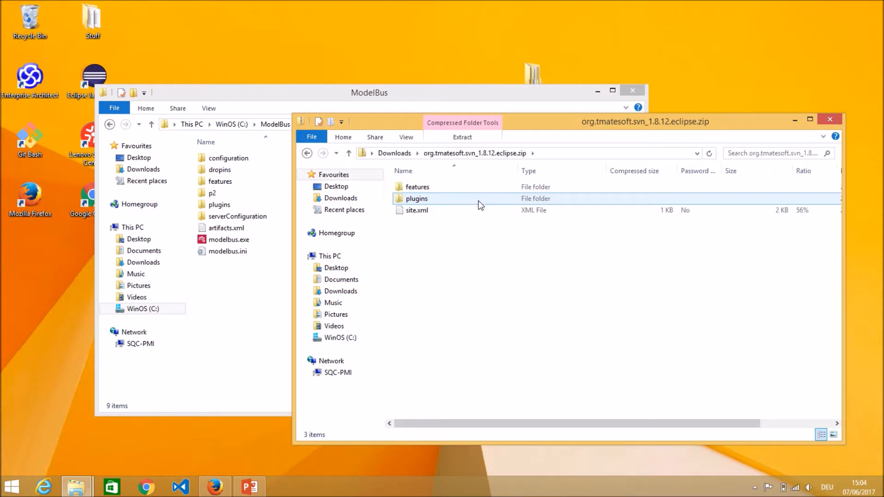
double_click(426, 202)
Copy all four JAR files from the zip archive's plugins folder into C:\ModelBus\plugins
left_click_drag(449, 243, 449, 186)
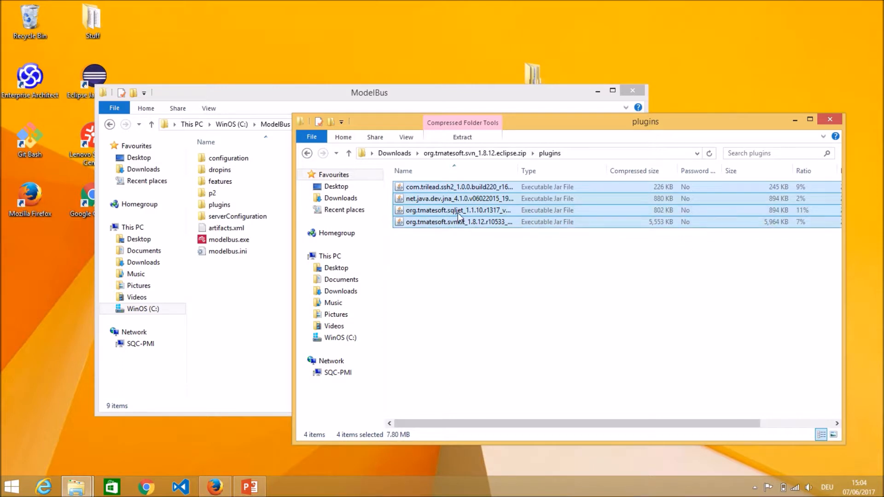
right_click(458, 197)
left_click(484, 230)
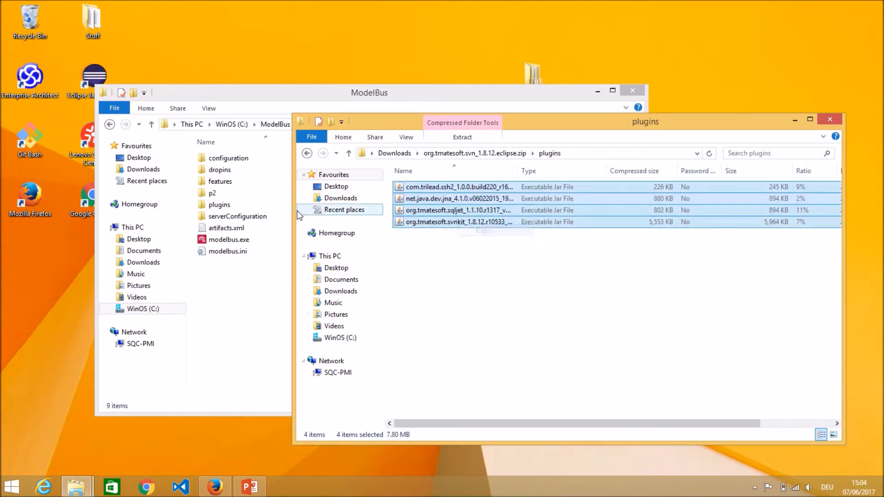
double_click(255, 206)
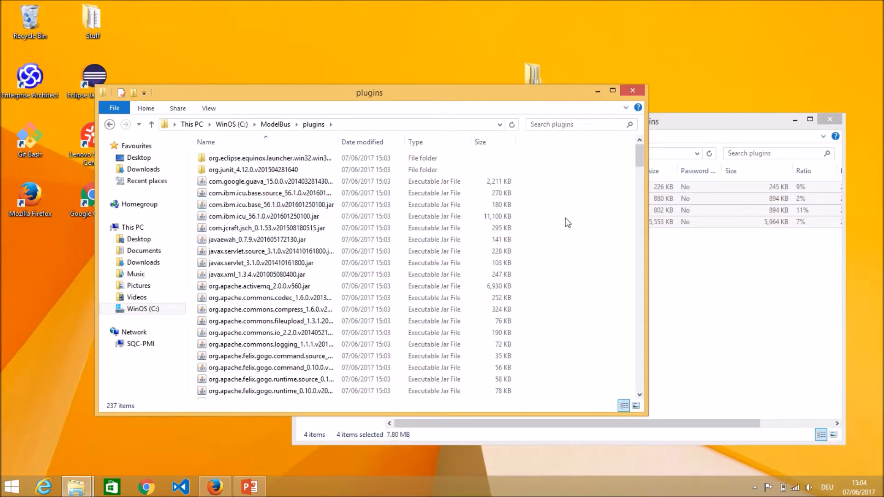
right_click(536, 212)
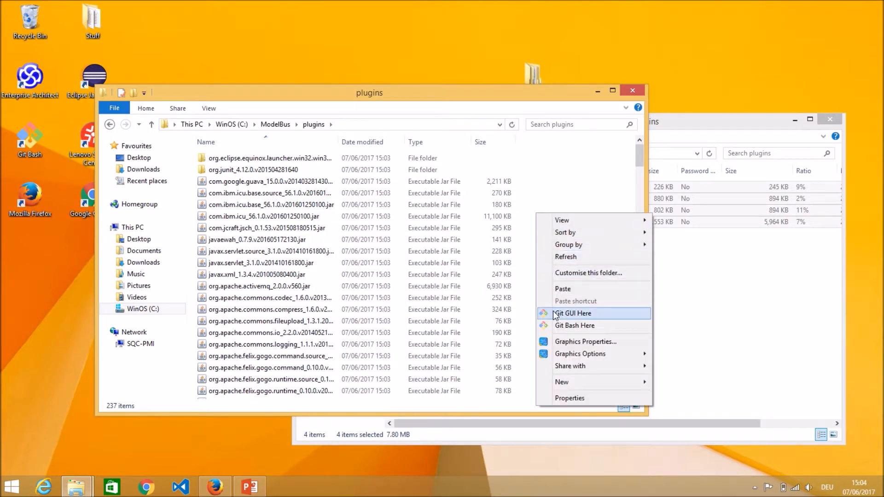
left_click(570, 289)
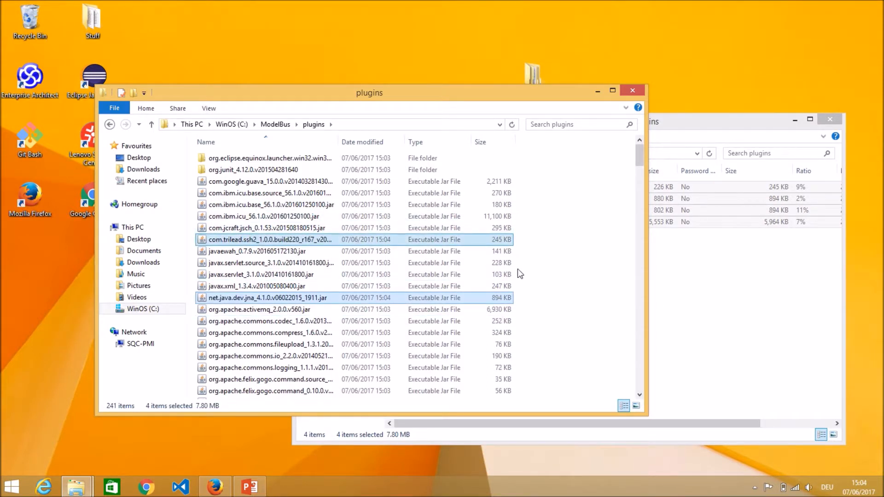
Review modelbus.config from ModelBus's serverConfiguration folder in Notepad, examining the svnRepositoryLocation path, and close it without editing
left_click(274, 124)
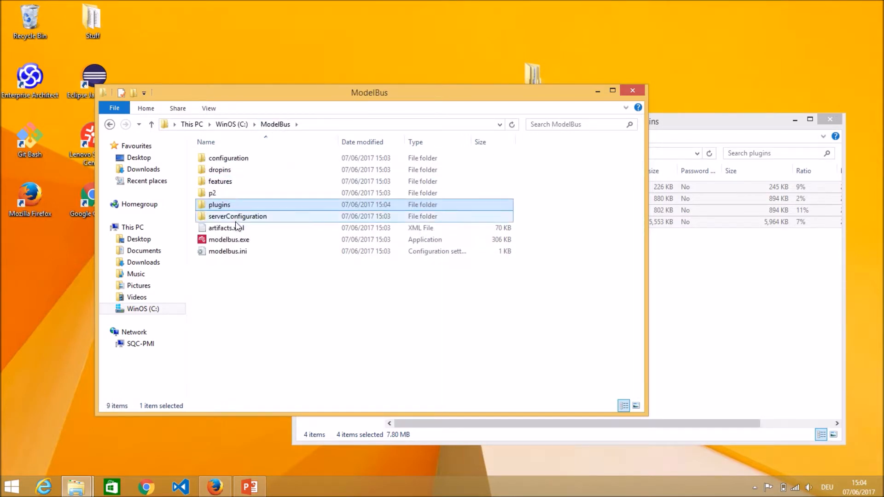
double_click(261, 220)
left_click(215, 173)
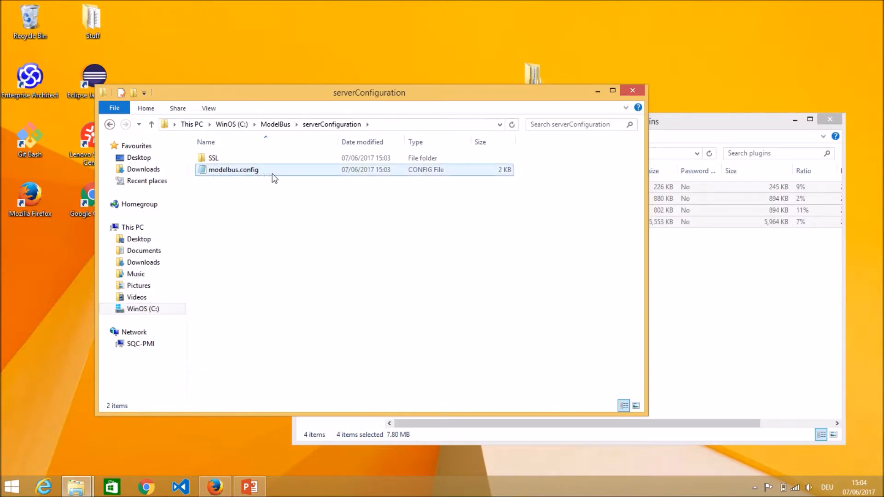
double_click(235, 171)
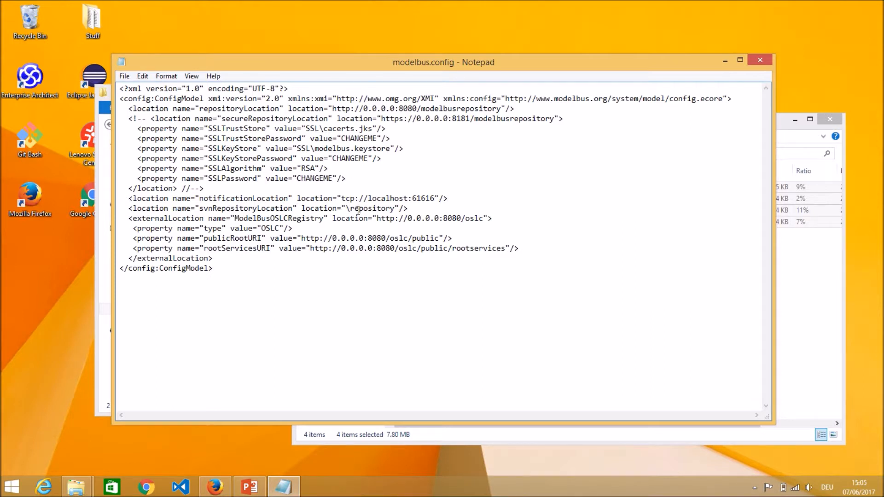
left_click_drag(348, 208, 399, 208)
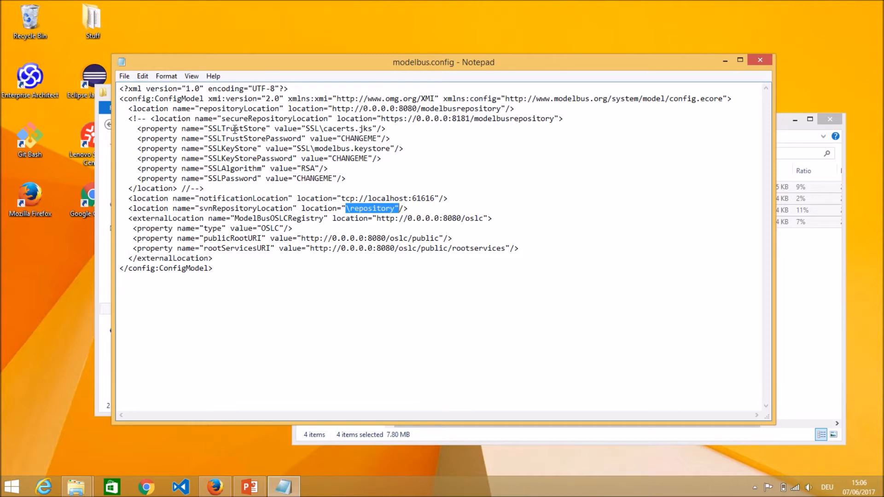
left_click(764, 60)
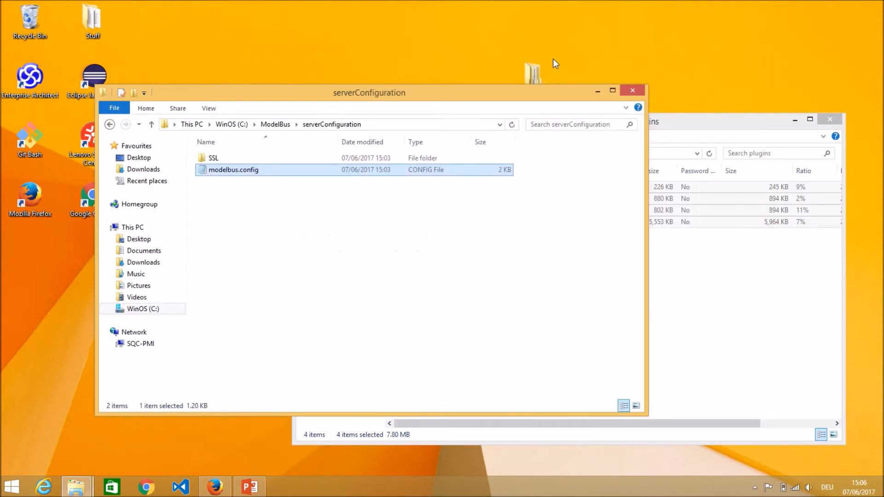
Launch modelbus.exe from C:\ModelBus and allow it to run anyway despite the Windows SmartScreen block
left_click(276, 124)
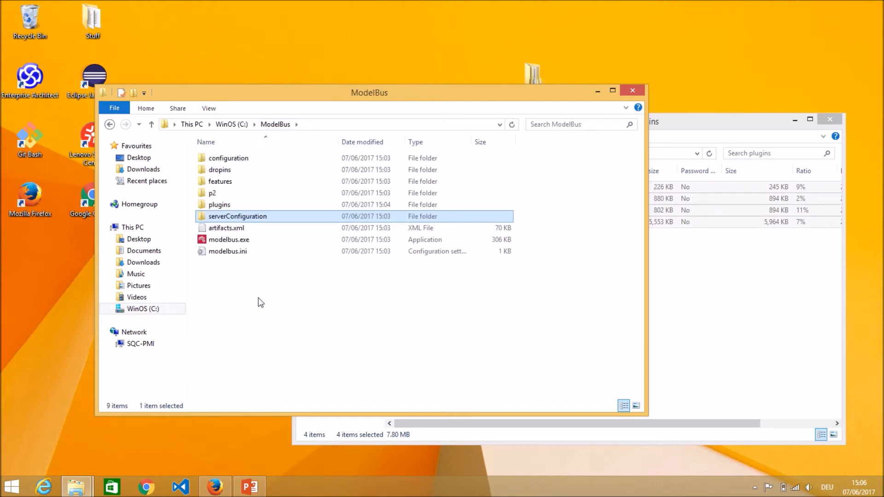
double_click(252, 240)
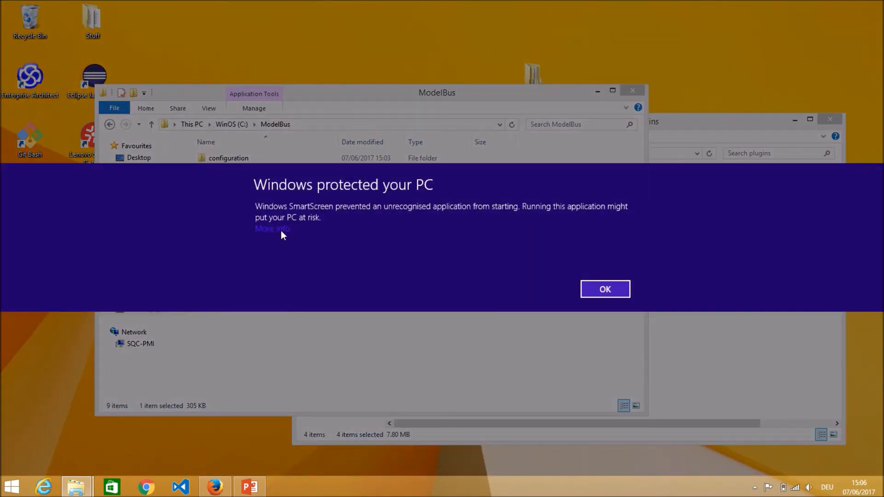
left_click(280, 229)
left_click(537, 291)
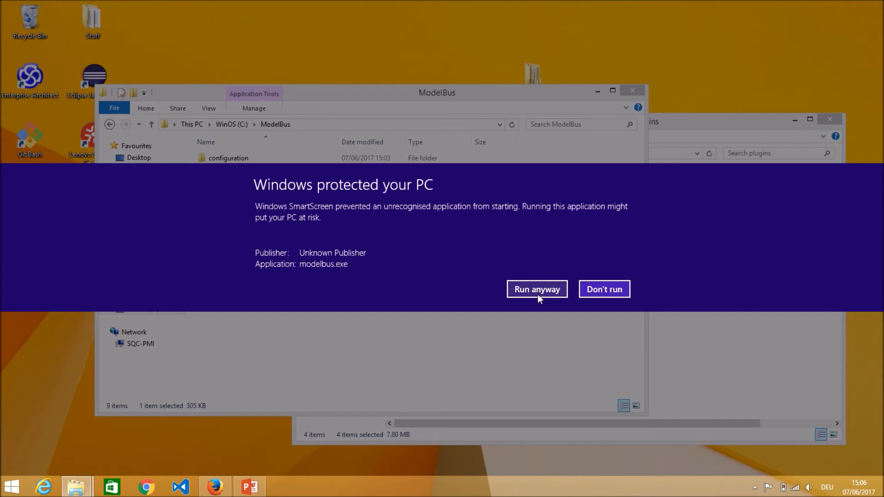